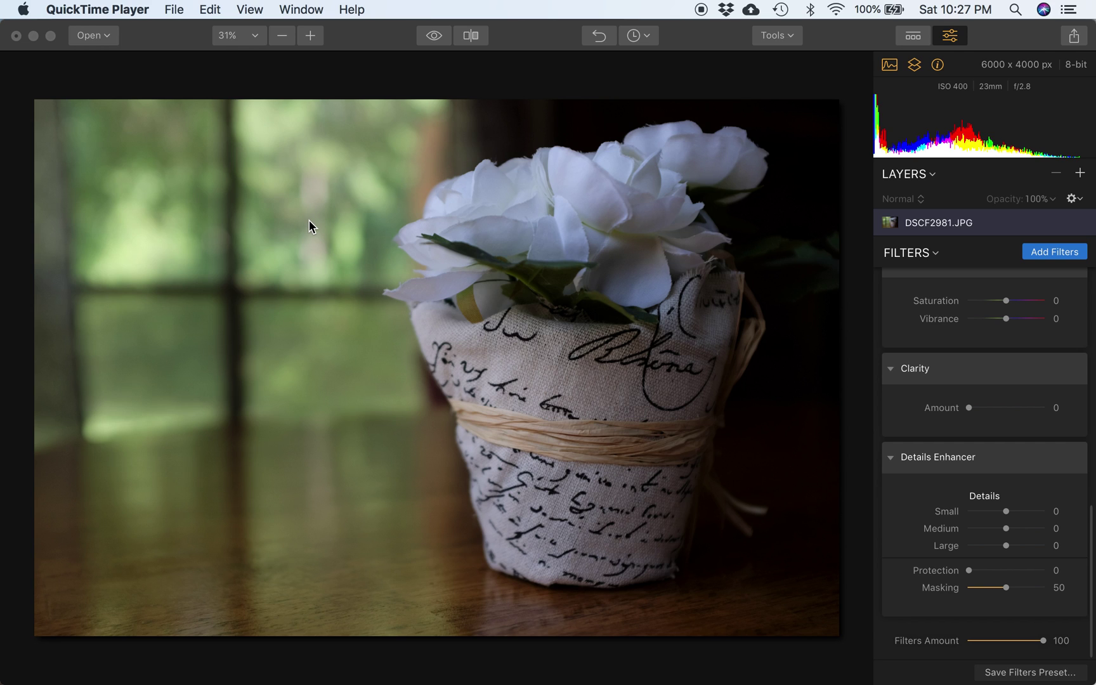
Make Luminar 2018, showing DSCF2981.JPG, the active application instead of QuickTime Player
left_click(1044, 259)
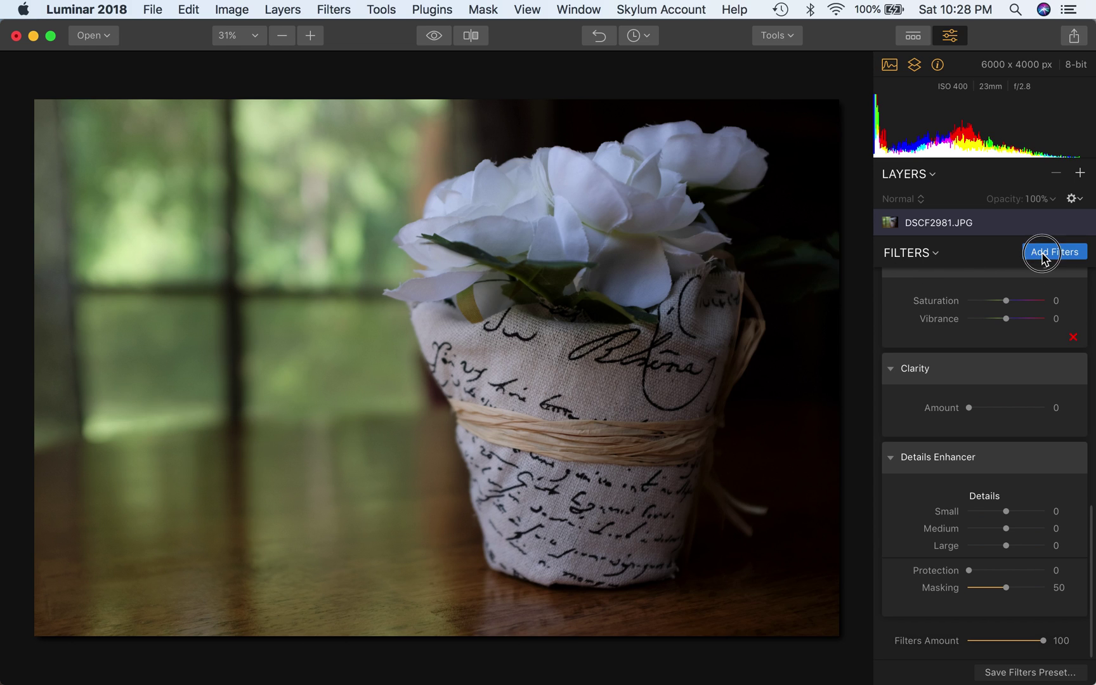
left_click(1055, 256)
mouse_move(812, 303)
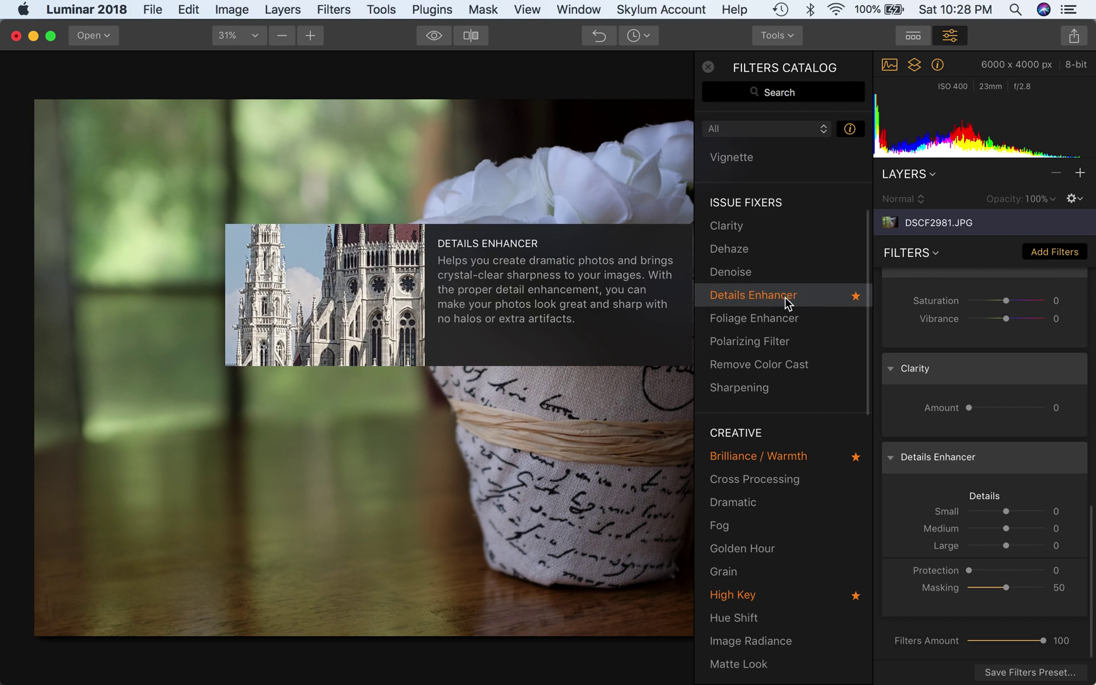
mouse_move(749, 223)
left_click(708, 67)
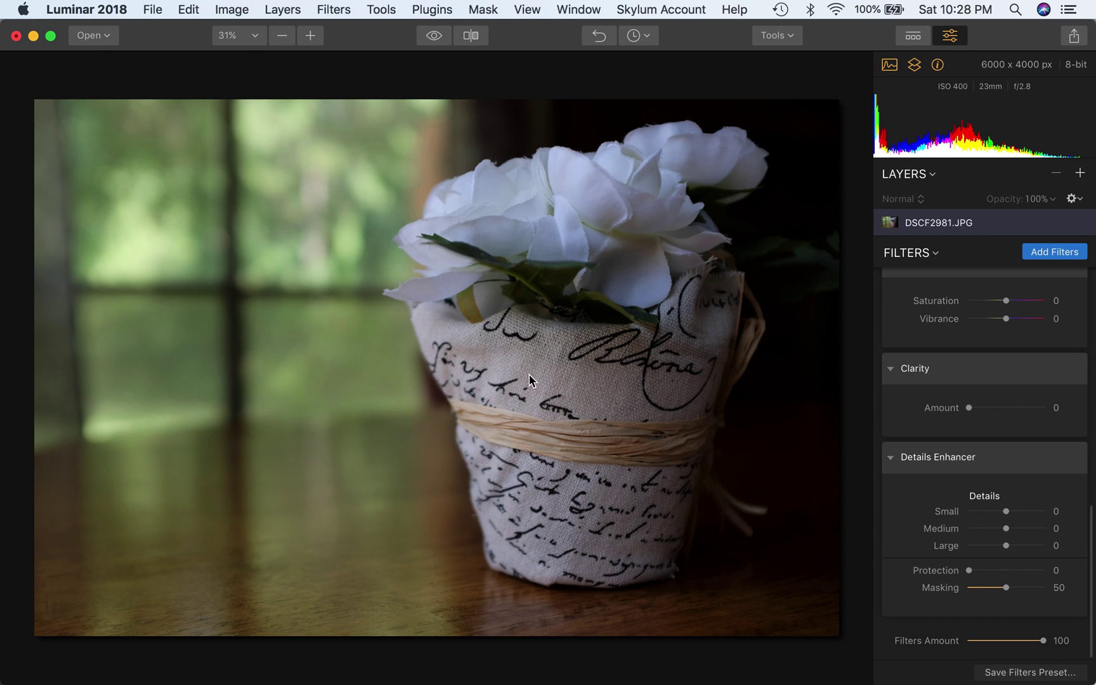
Zoom the photo to 100% and pan onto the pot's script lettering
left_click(590, 384)
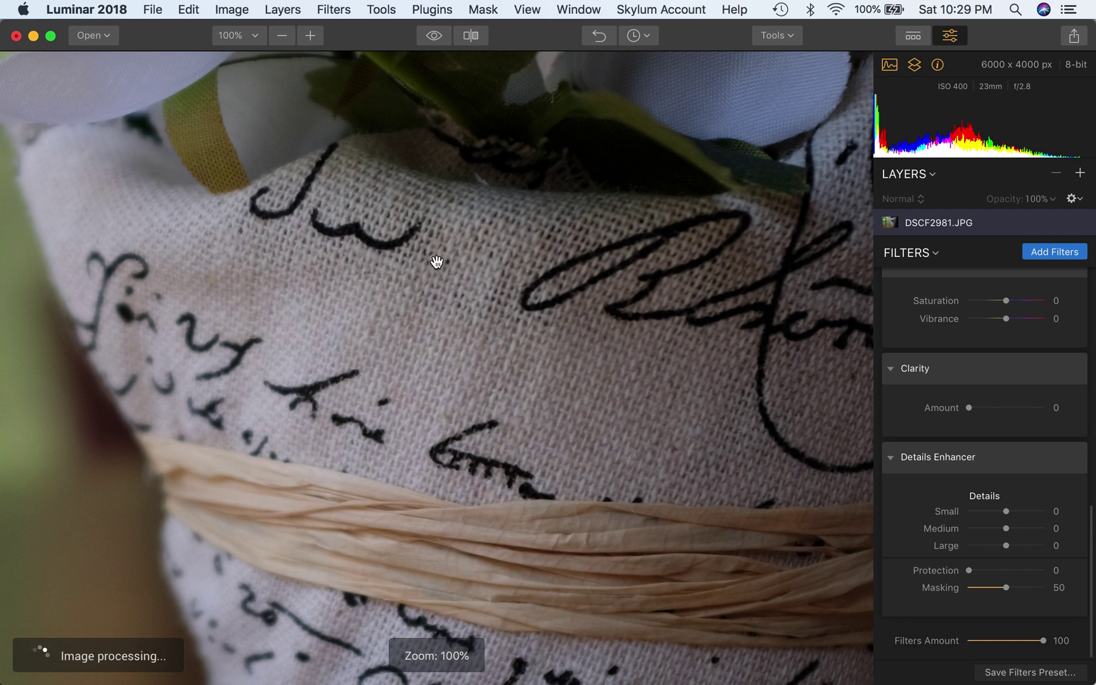
left_click(685, 433)
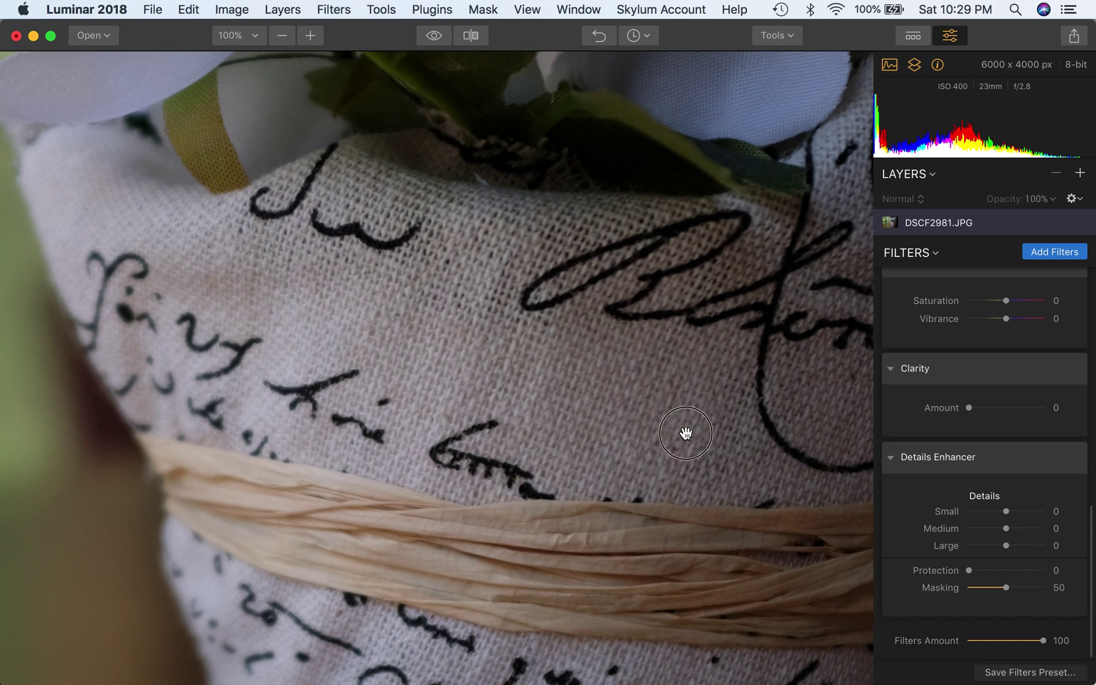
left_click_drag(685, 433, 557, 369)
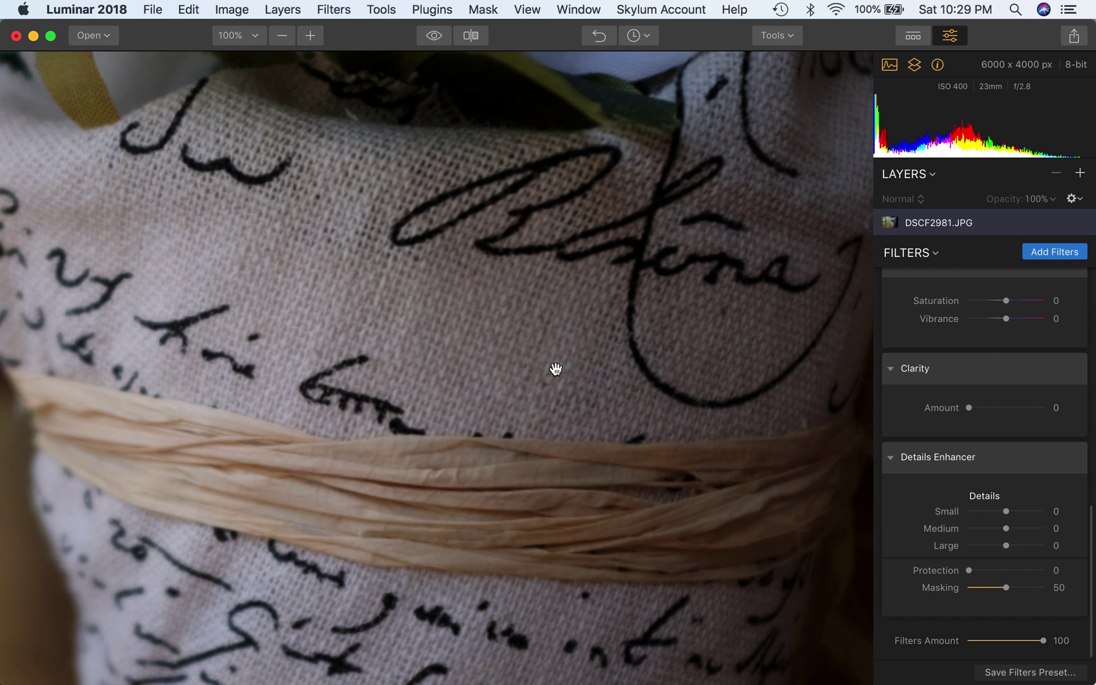
Set Details Enhancer Small to 78, compare with the original, then zoom to fit
left_click(1035, 512)
left_click_drag(1036, 512, 1039, 515)
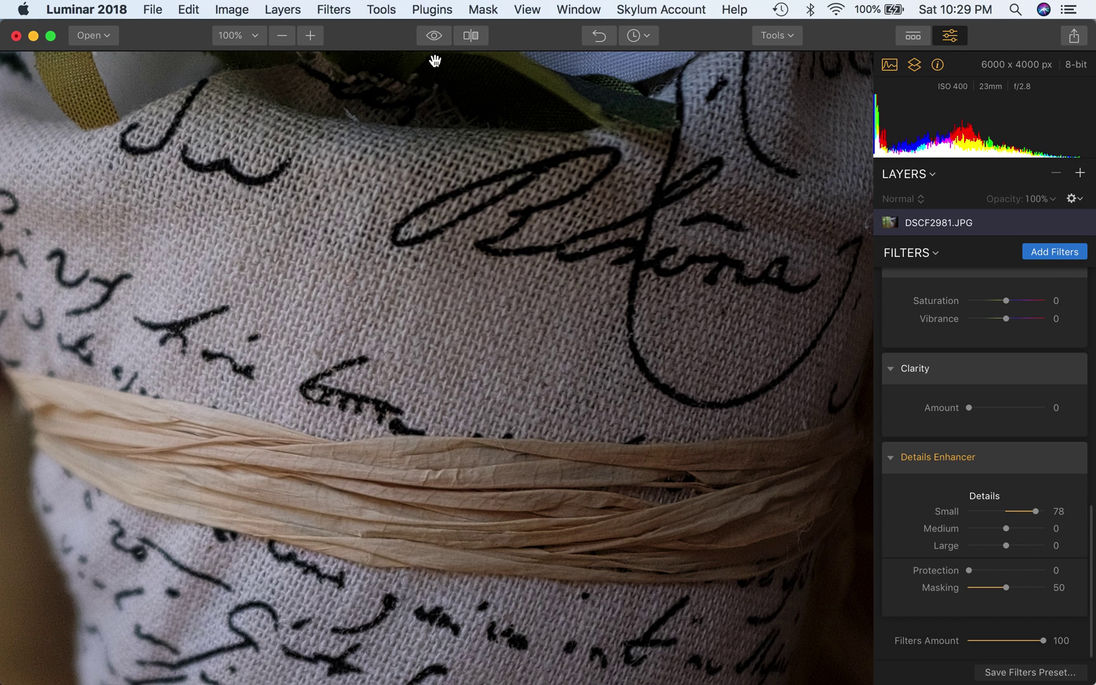
left_click(434, 36)
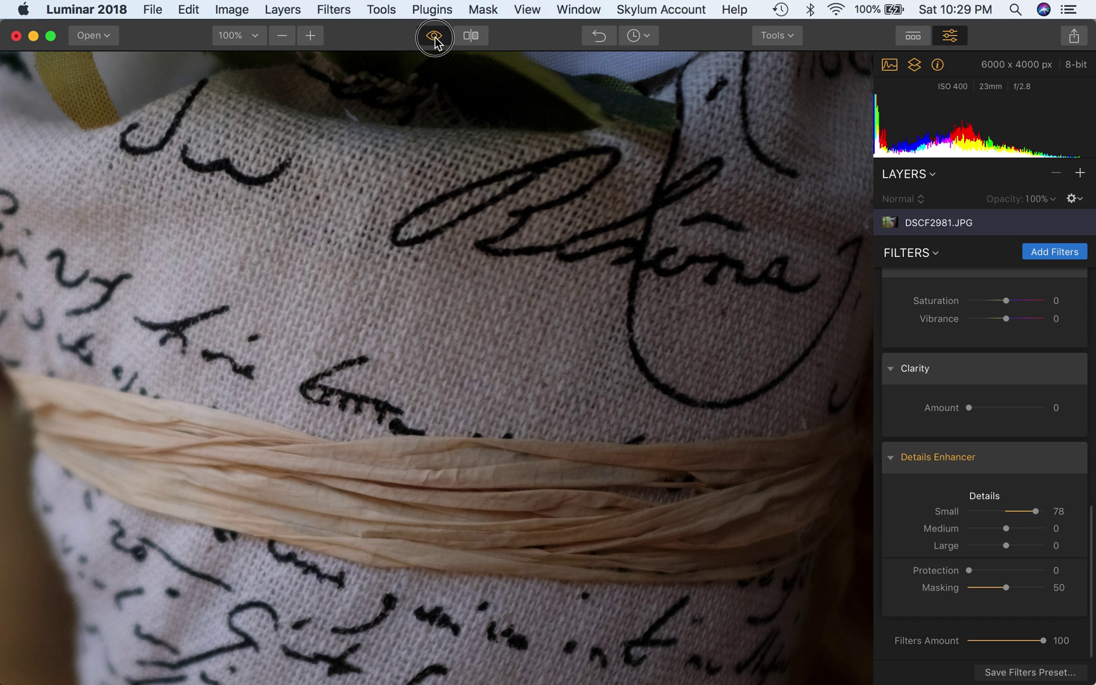
left_click(434, 36)
left_click(435, 38)
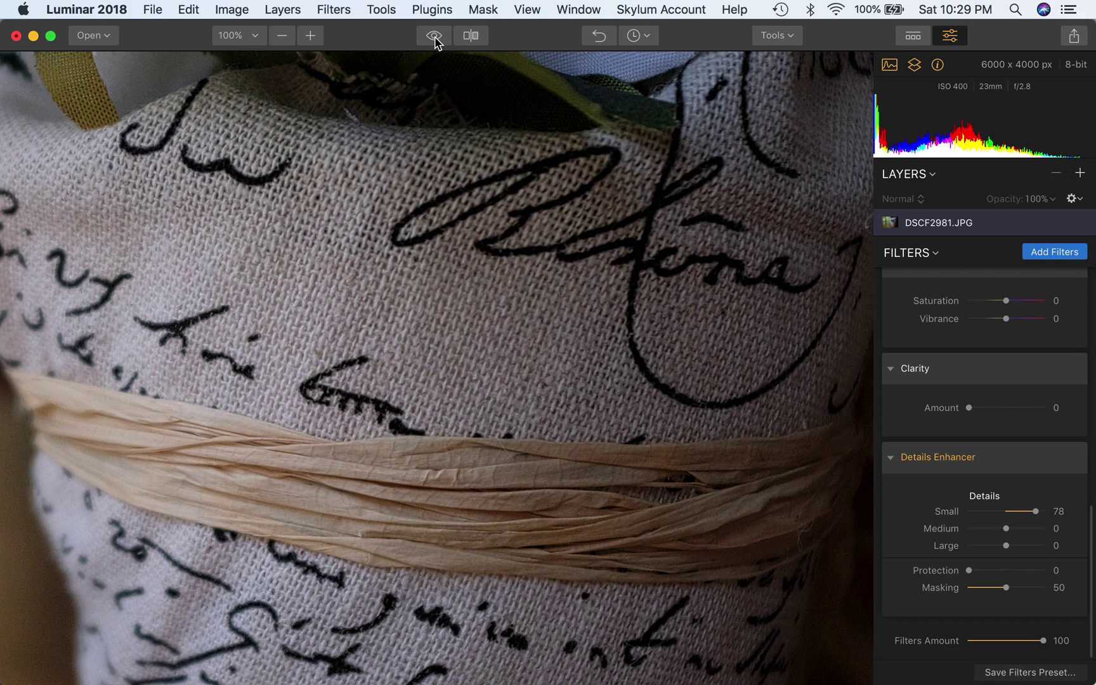
left_click(435, 39)
left_click(574, 379)
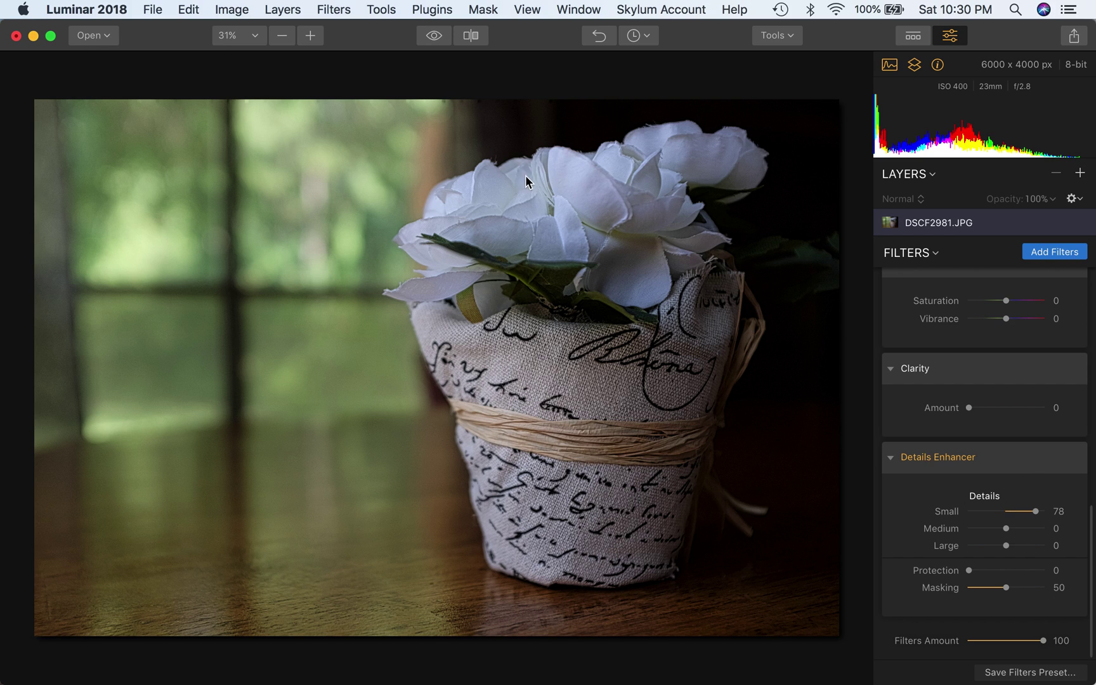
Flip repeatedly between the original and the Small 78 sharpened edit
left_click(431, 38)
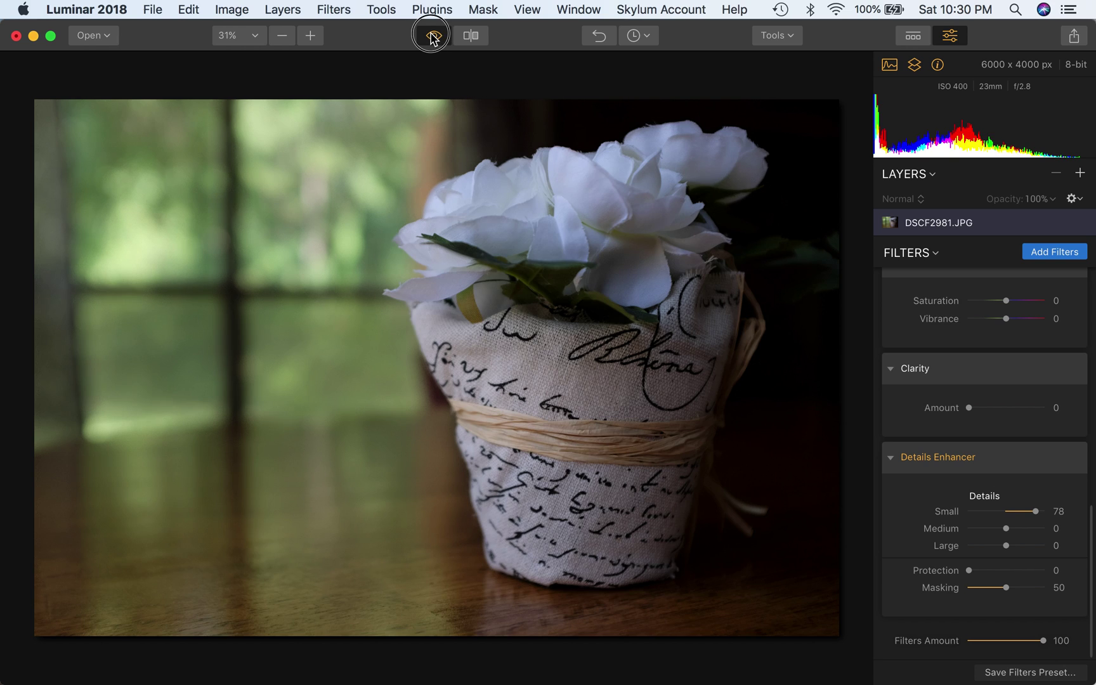
left_click(432, 38)
left_click(431, 38)
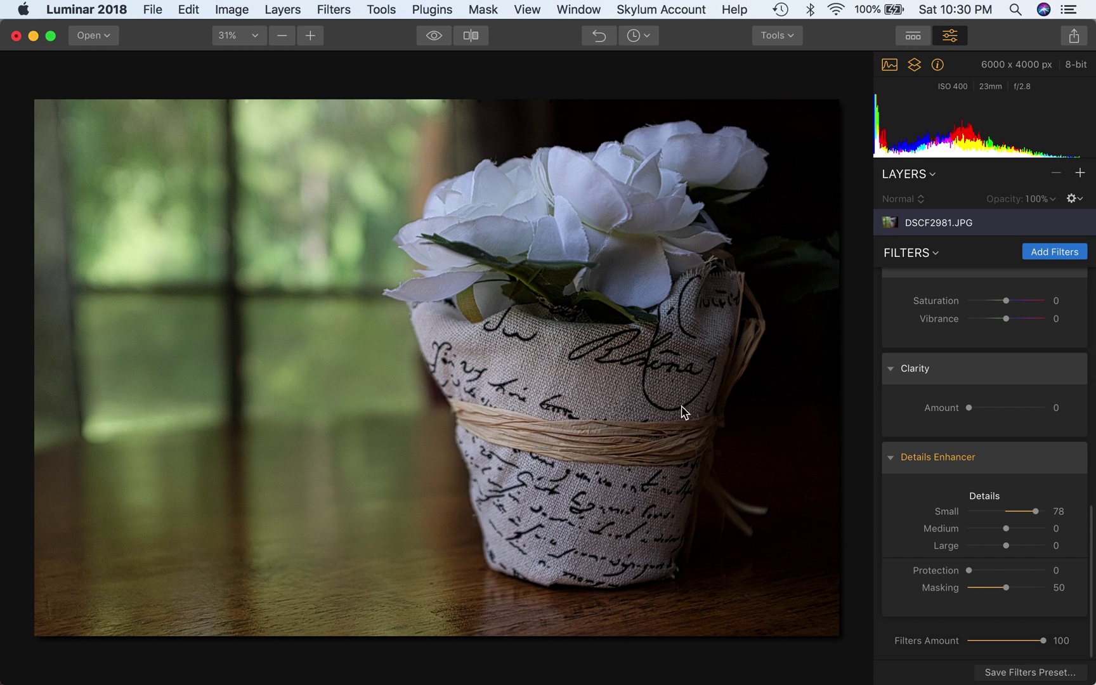
left_click(433, 36)
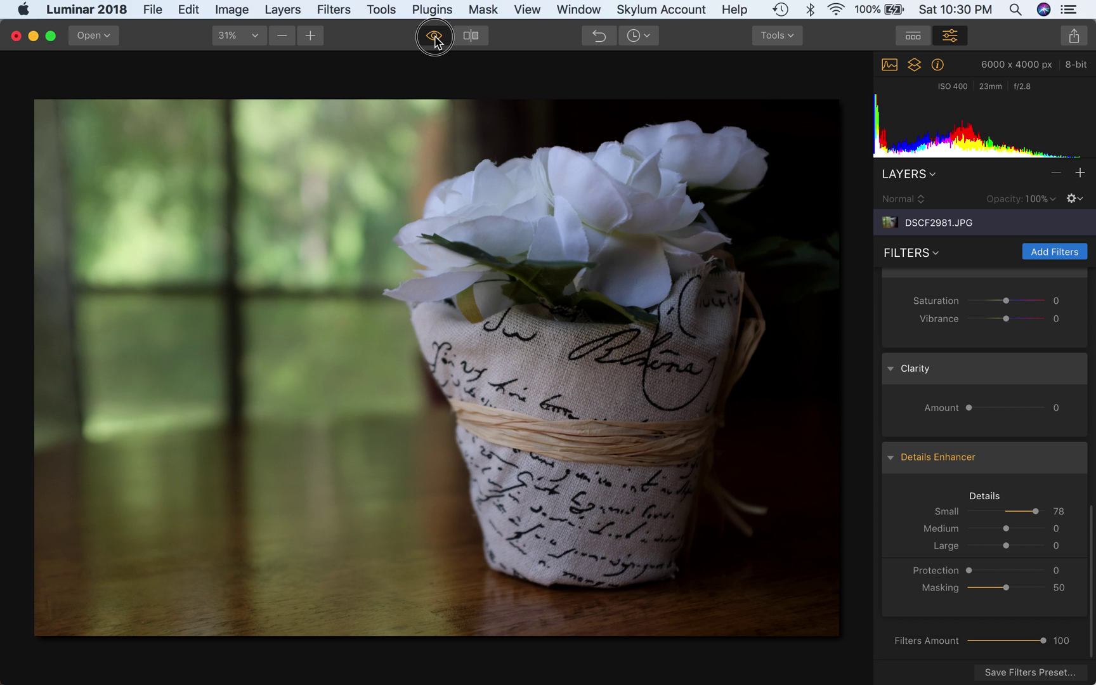
left_click(434, 36)
left_click(434, 37)
left_click(435, 38)
left_click(435, 39)
left_click(435, 41)
Keep comparing against the original, then switch to the Before/After split view
left_click(435, 40)
left_click(435, 41)
left_click(435, 40)
left_click(435, 41)
left_click(435, 38)
left_click(436, 42)
left_click(435, 40)
left_click(435, 38)
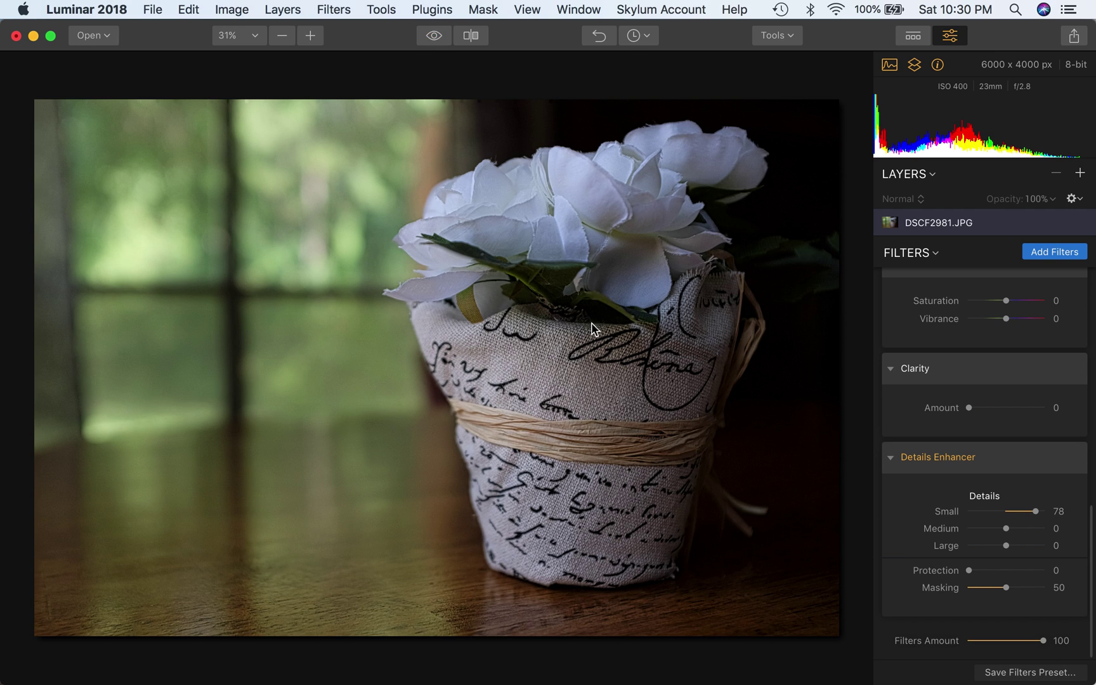
left_click(436, 41)
left_click(437, 40)
left_click(471, 35)
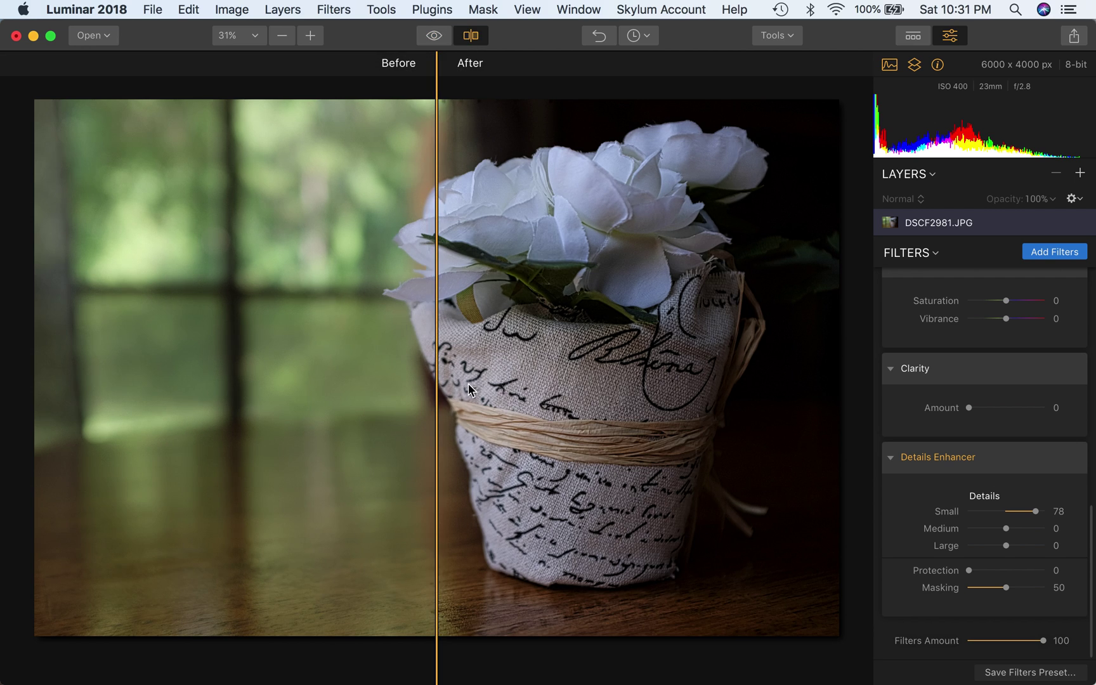
Sweep the split across the pot, exit split view, zoom to 100%, reset Small to 0
left_click_drag(437, 391, 515, 390)
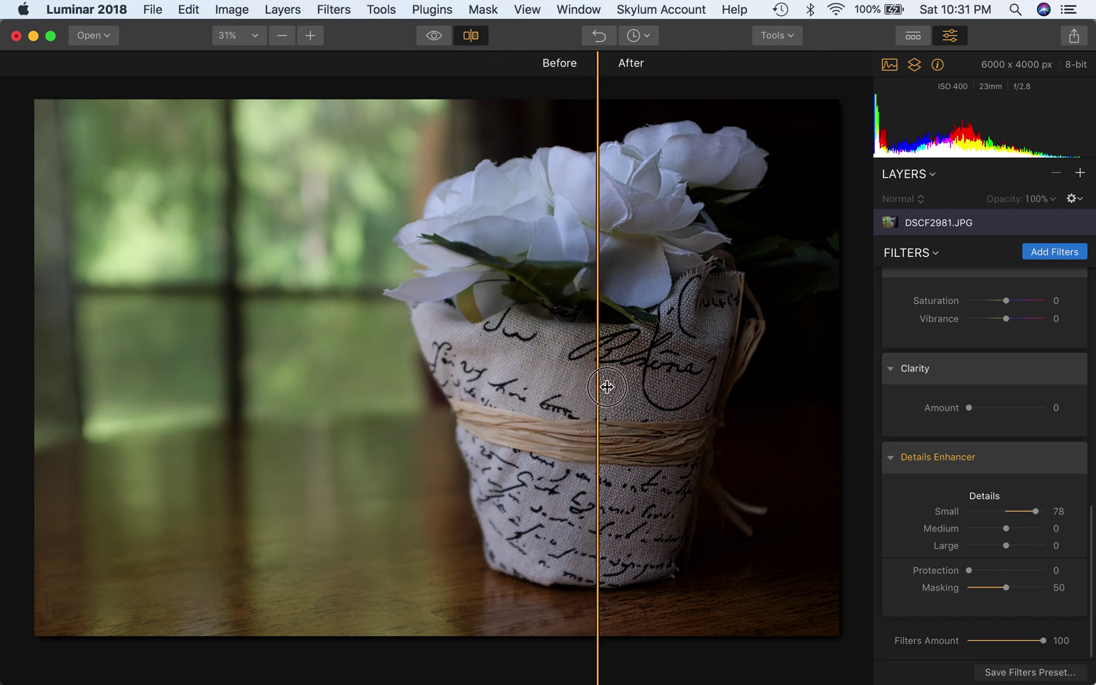
left_click_drag(607, 386, 497, 368)
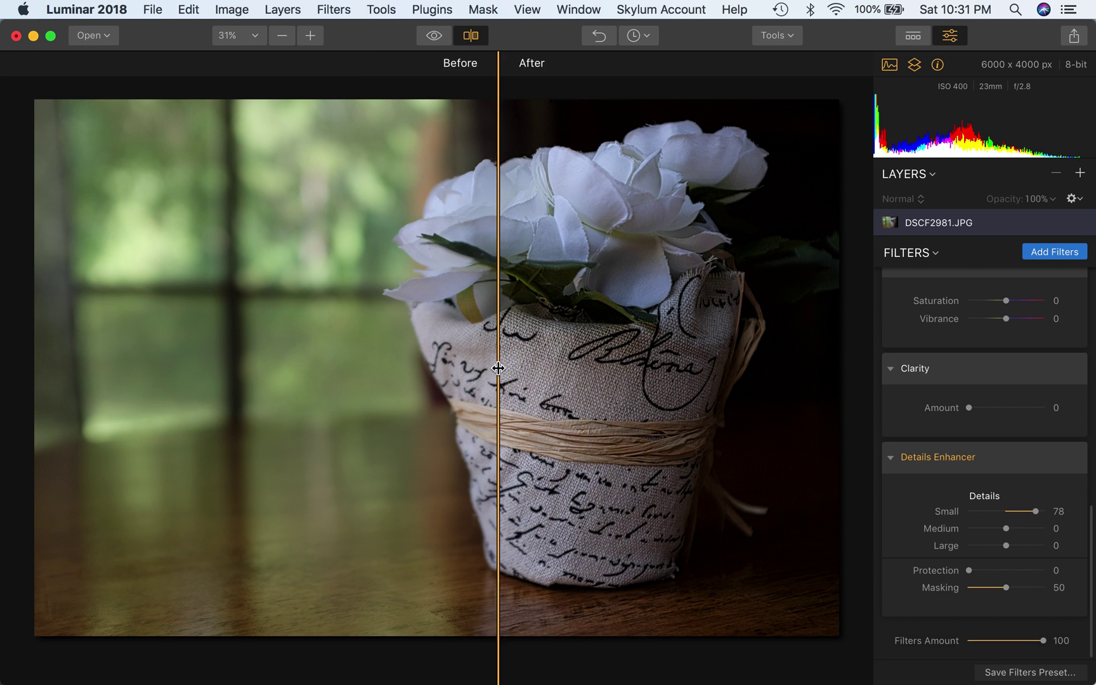
left_click(470, 36)
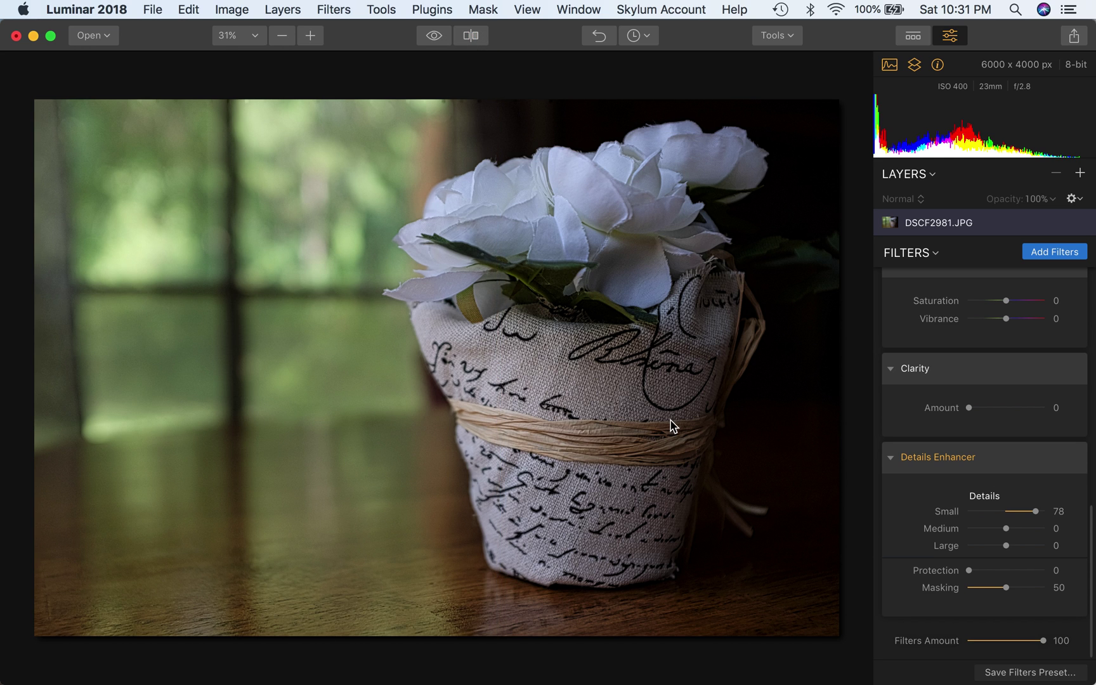
left_click(626, 374)
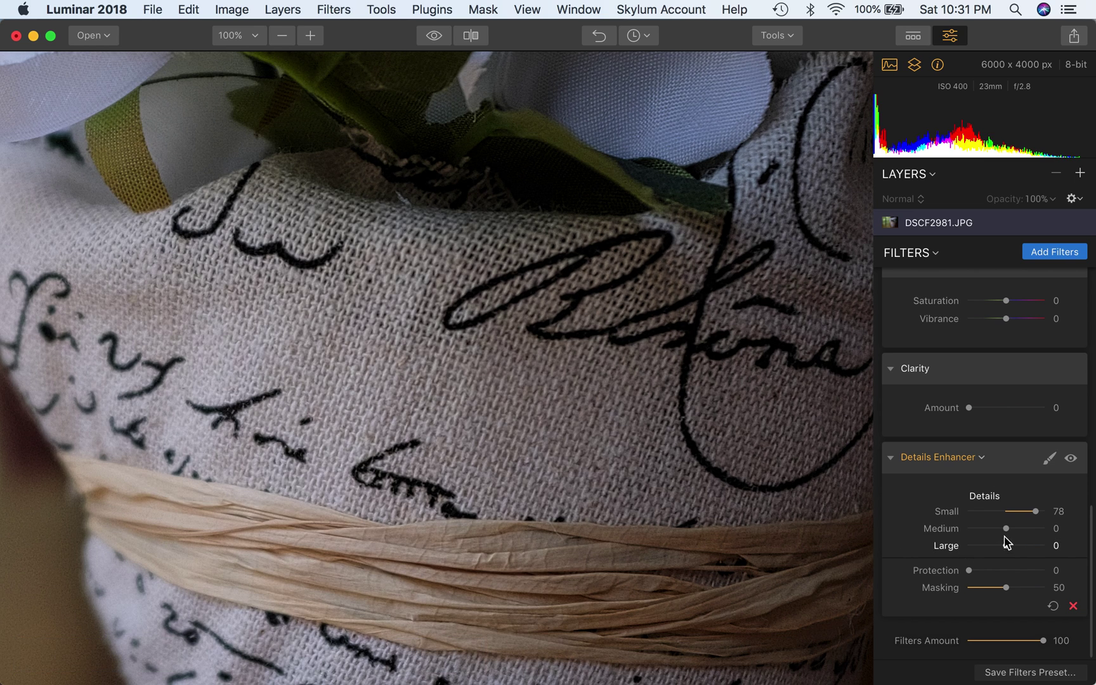
double_click(1006, 515)
Try Medium at 96 and Large at 72, resetting each back to 0
left_click_drag(1005, 528, 1028, 530)
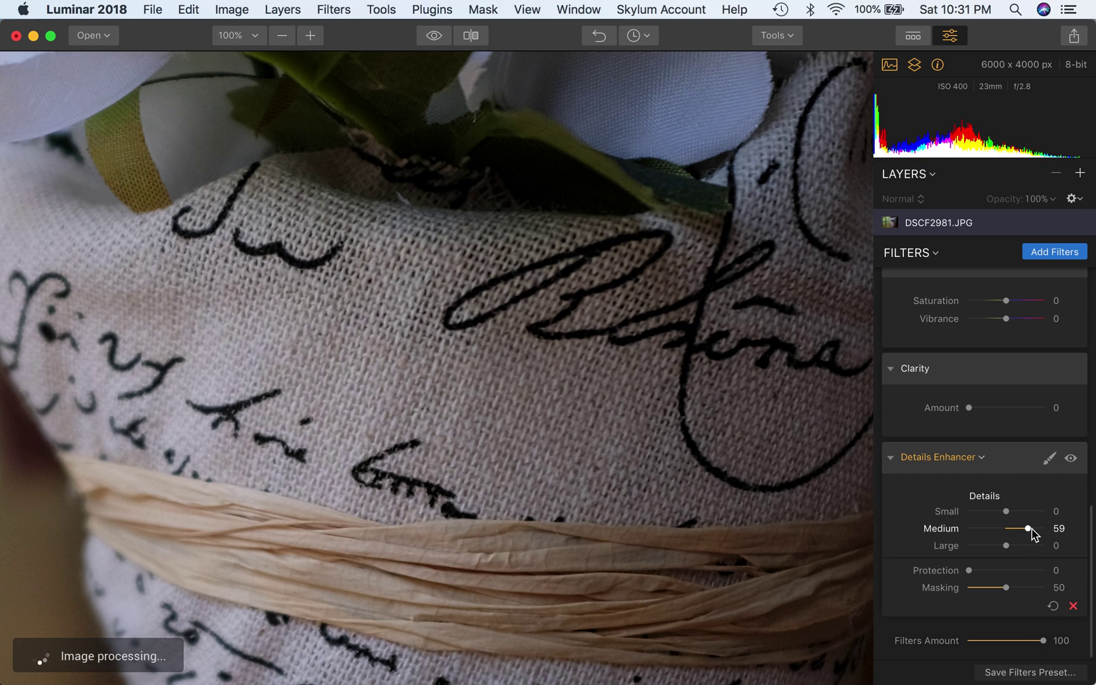
left_click_drag(1032, 530, 1047, 530)
double_click(1001, 530)
left_click(1032, 546)
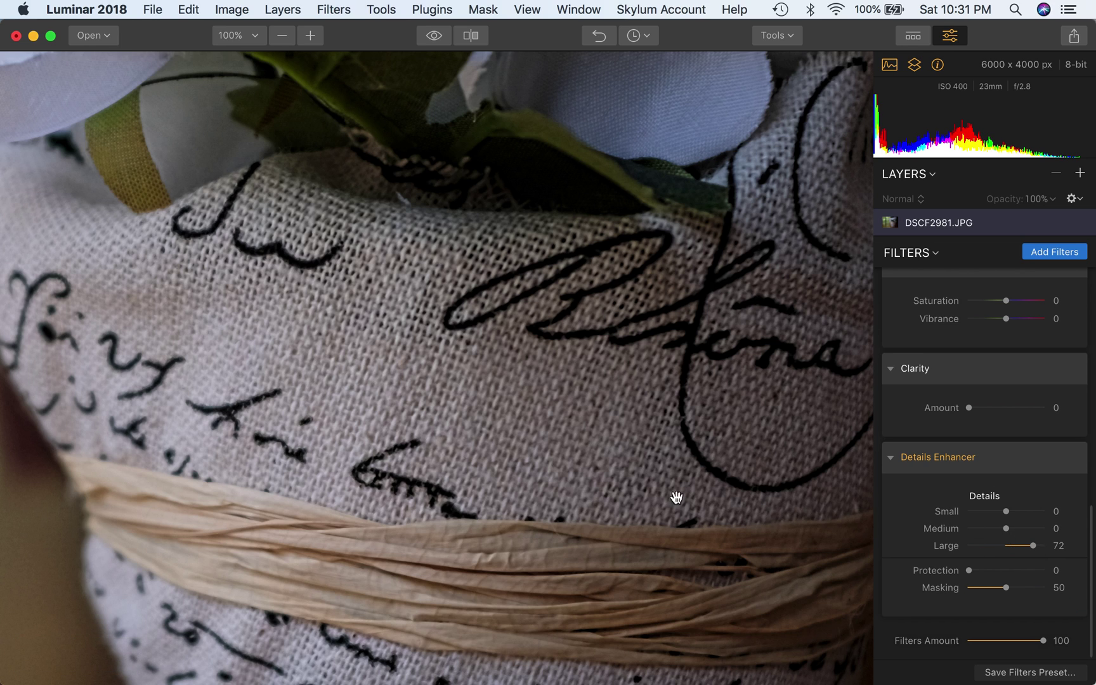
double_click(1004, 547)
Raise Details Enhancer Small to 92 and preview the unedited original
left_click(1032, 511)
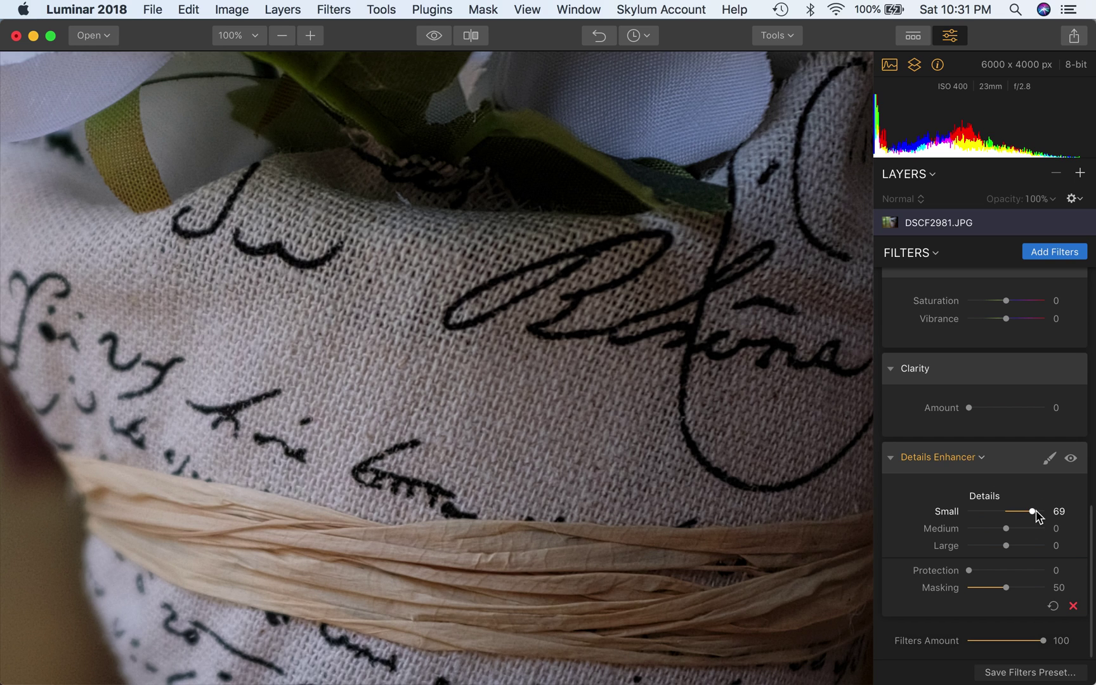
left_click(1039, 511)
left_click(433, 40)
Compare the Small 92 edit with the original, then fit the whole photo in view
left_click(434, 39)
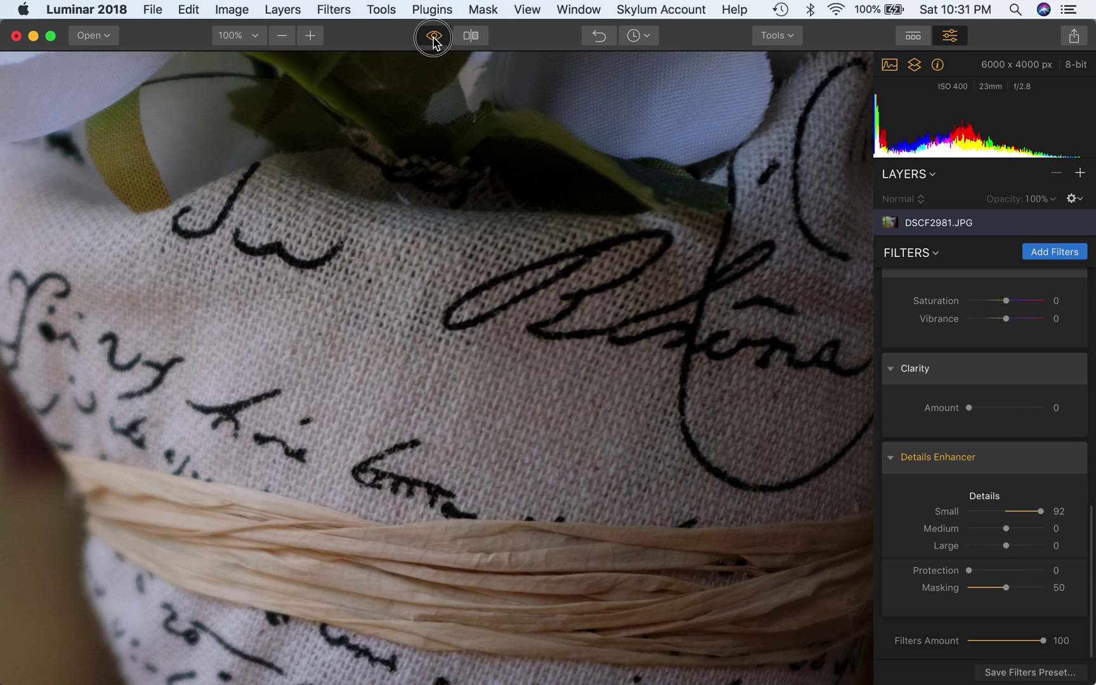
left_click(434, 38)
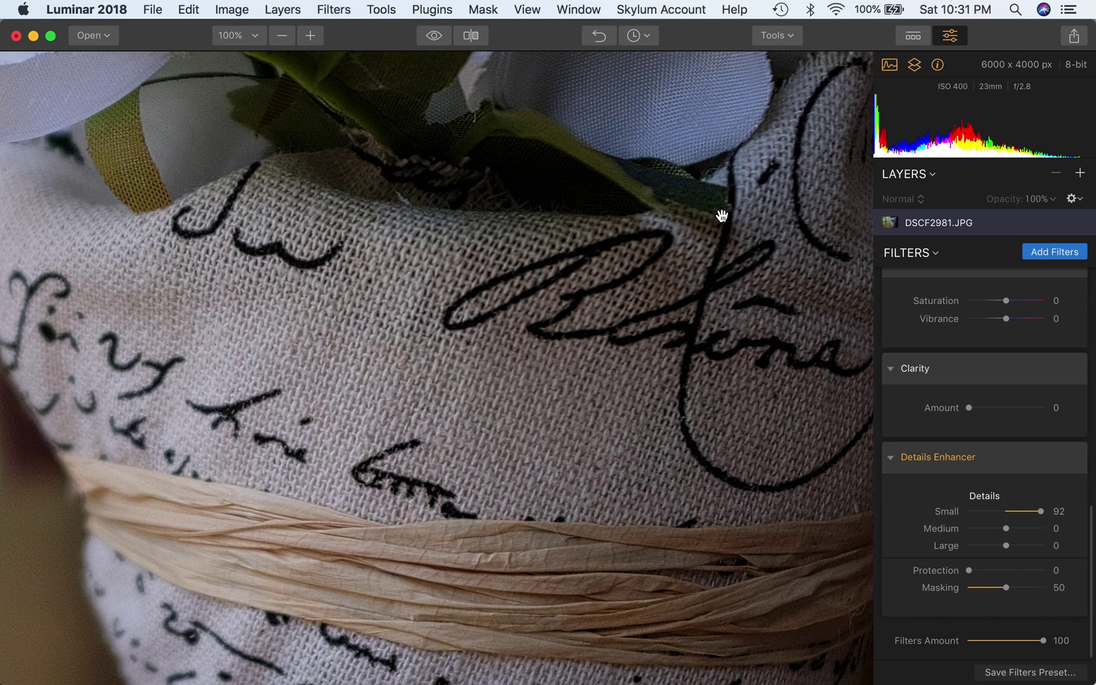
key("super+0")
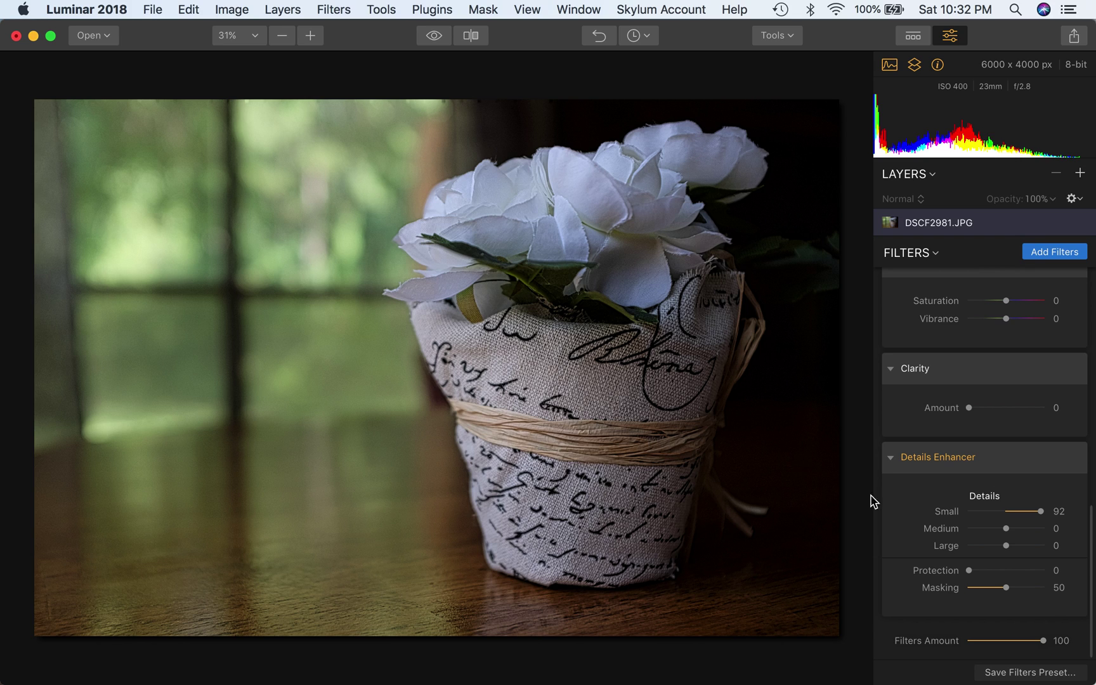
mouse_move(1056, 506)
left_click(435, 36)
left_click(435, 36)
left_click(434, 37)
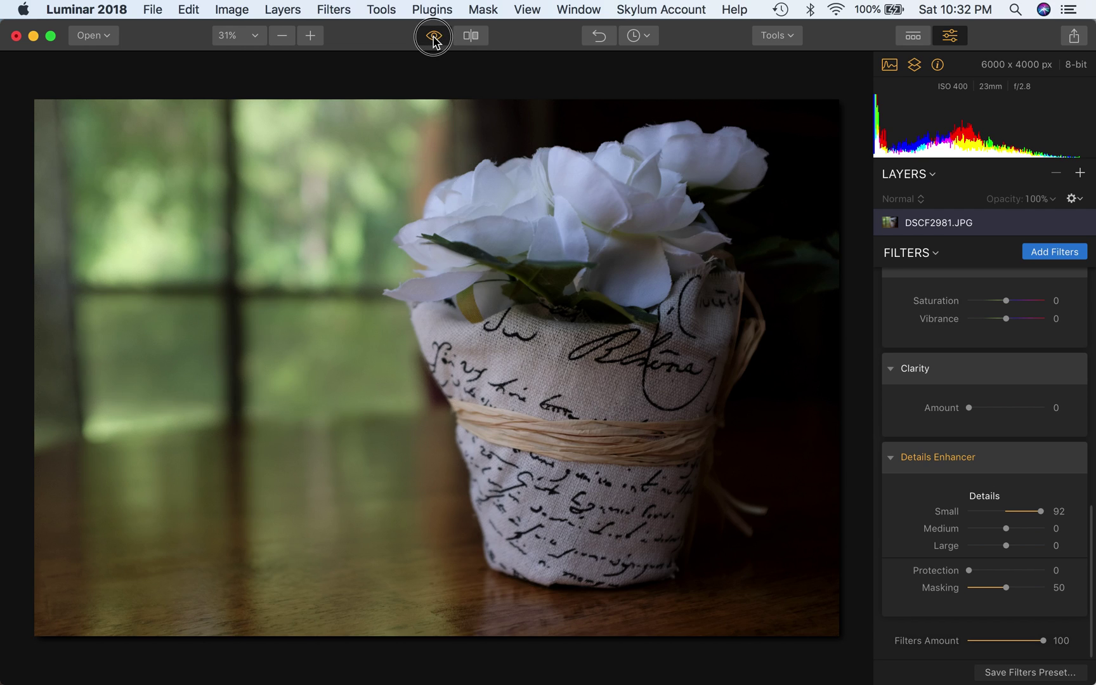
left_click_drag(433, 41, 433, 39)
left_click(434, 39)
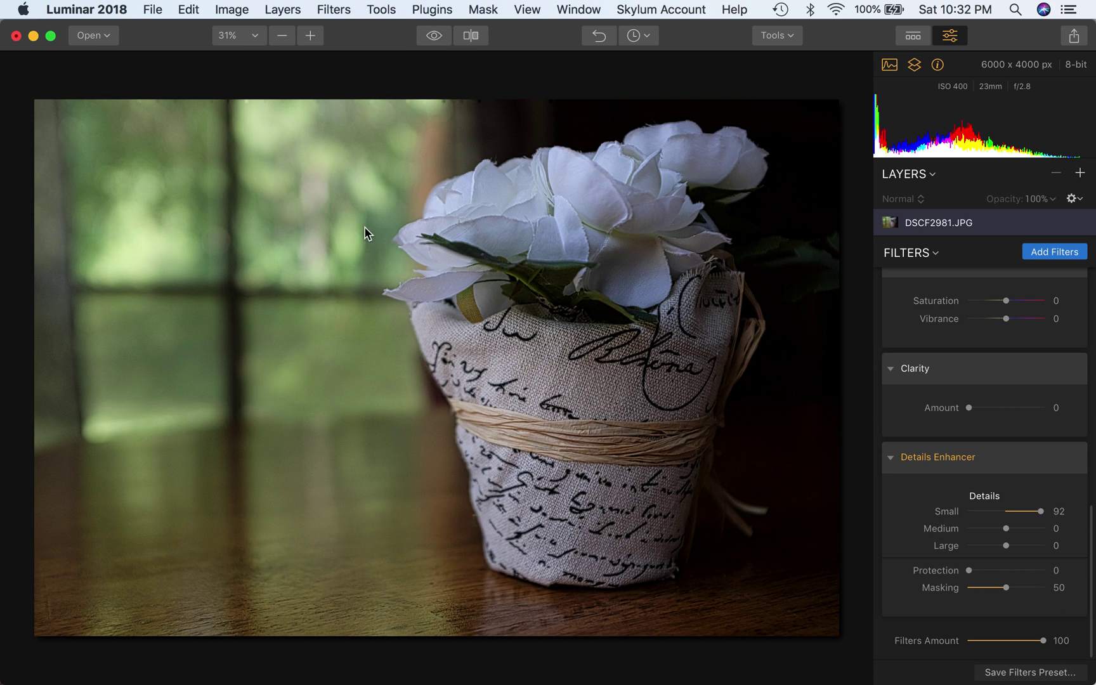
left_click(433, 40)
left_click_drag(435, 41, 435, 43)
left_click(434, 39)
left_click(434, 41)
left_click(430, 38)
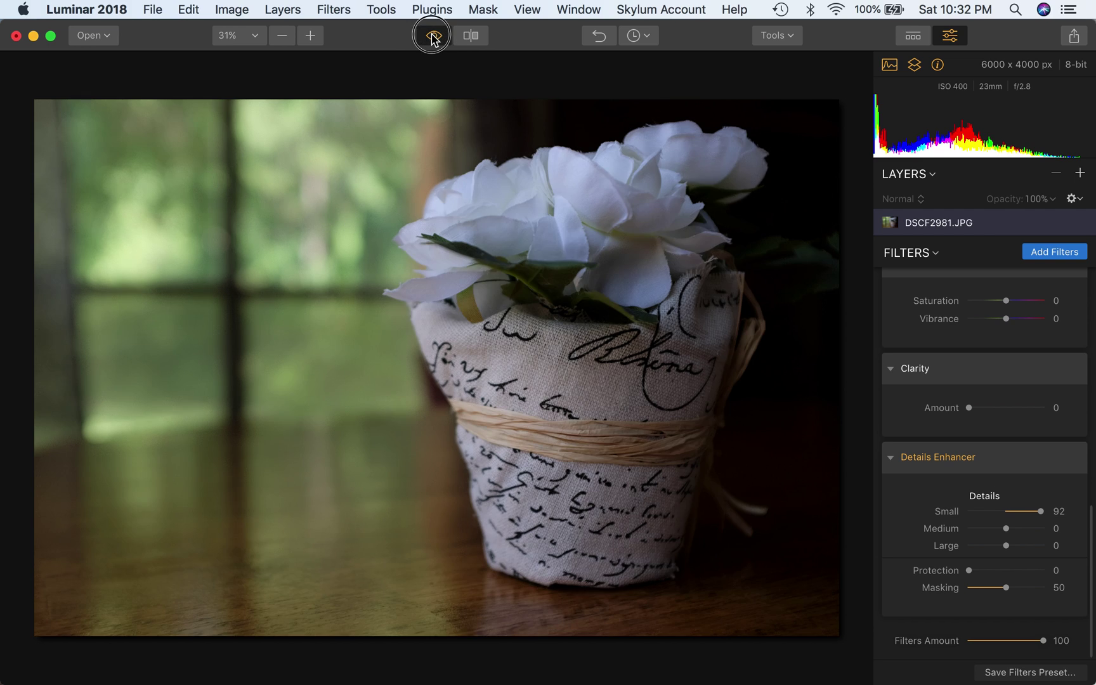
left_click(430, 38)
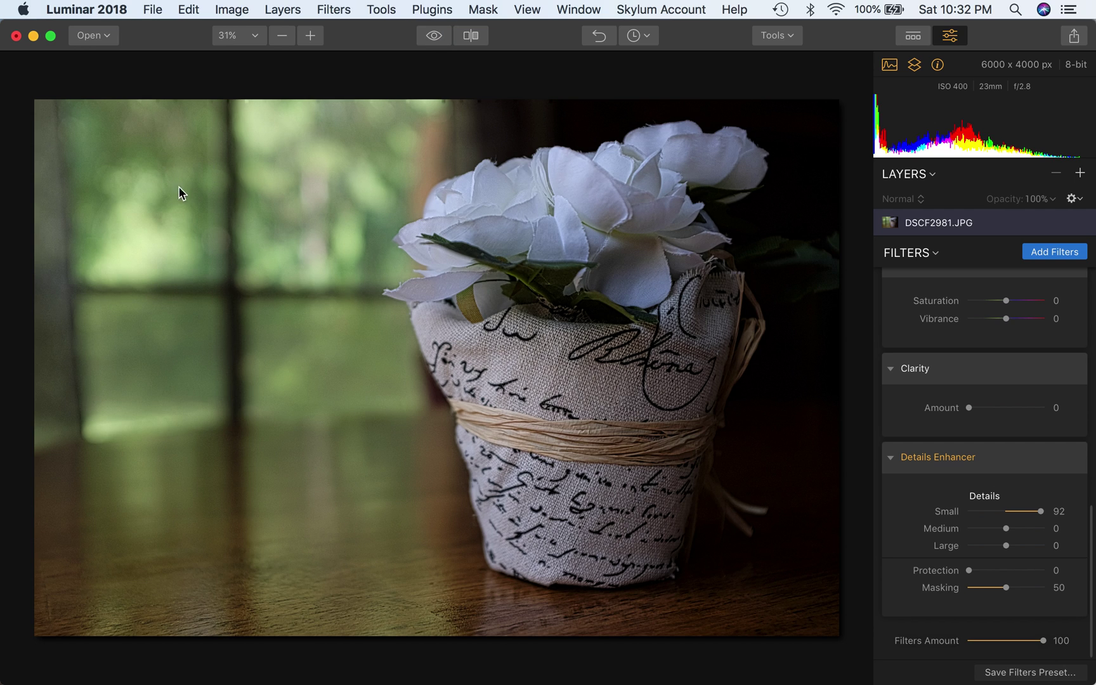
left_click(434, 40)
mouse_move(1055, 463)
left_click(1049, 457)
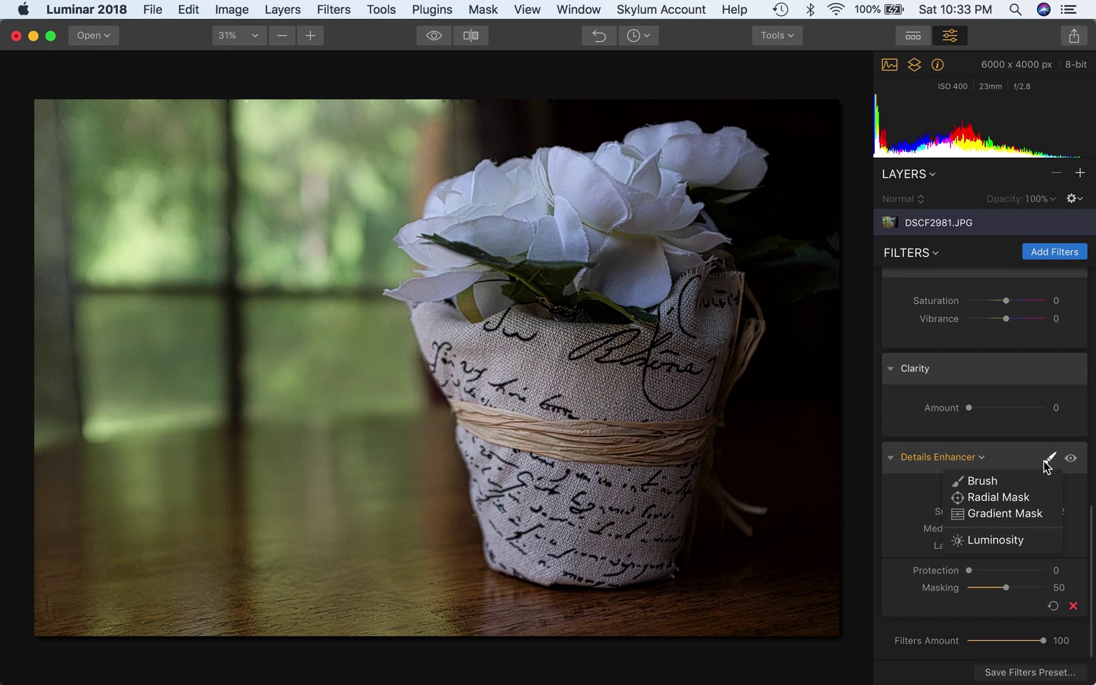
Brush-mask the Details Enhancer onto the pot at brush size 76, then finish painting
left_click(997, 482)
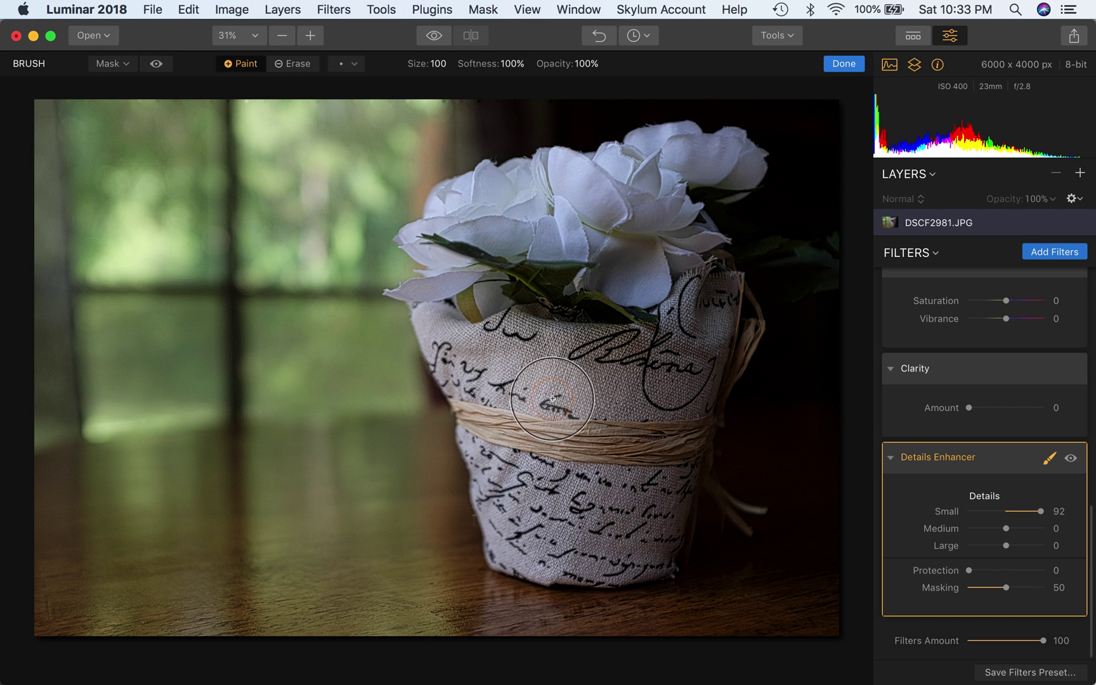
key("bracketleft")
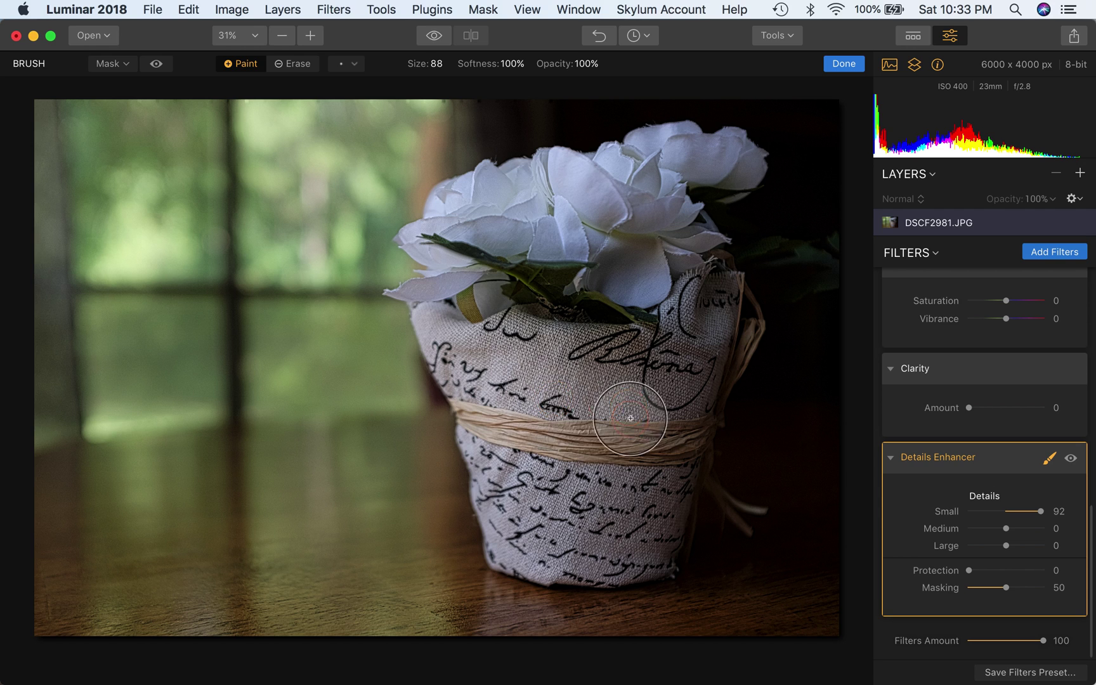
key("bracketleft")
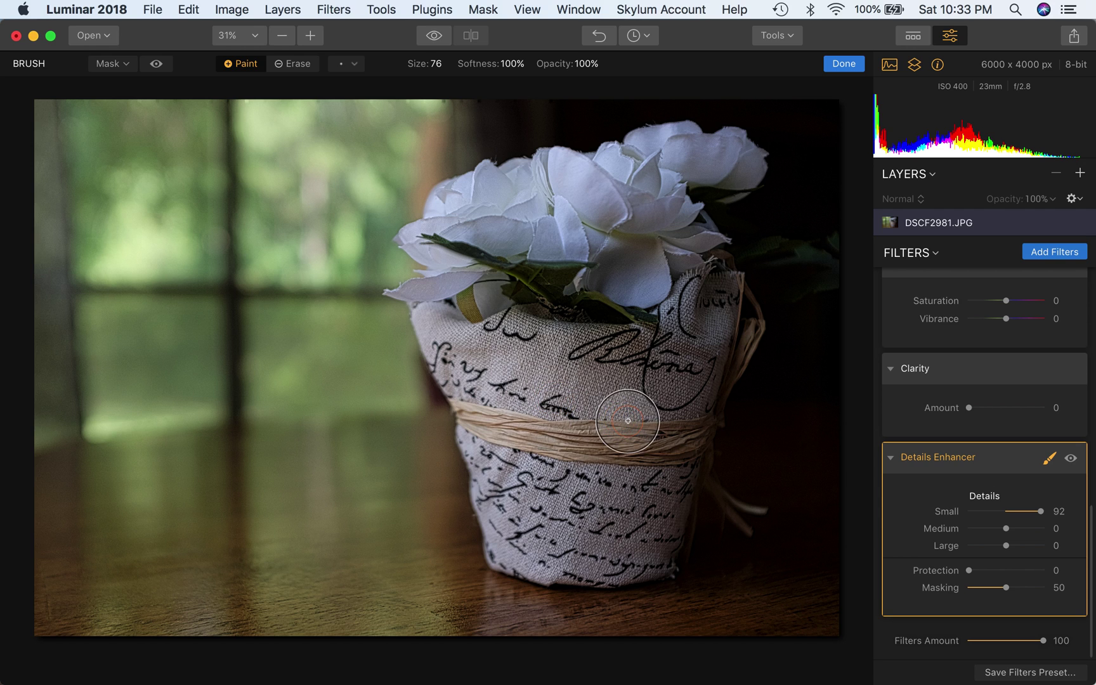
mouse_move(657, 369)
left_mouse_down()
mouse_move(466, 348)
mouse_move(518, 376)
mouse_move(647, 403)
mouse_move(519, 409)
mouse_move(650, 433)
mouse_move(492, 418)
mouse_move(530, 518)
mouse_move(507, 472)
mouse_move(515, 530)
mouse_move(522, 518)
mouse_move(542, 530)
mouse_move(542, 471)
mouse_move(579, 532)
mouse_move(601, 532)
mouse_move(641, 484)
mouse_move(652, 532)
mouse_move(686, 390)
mouse_move(665, 498)
mouse_move(669, 391)
mouse_move(689, 305)
mouse_move(639, 446)
mouse_move(535, 426)
mouse_move(471, 362)
mouse_move(512, 535)
mouse_move(614, 545)
mouse_move(576, 551)
mouse_move(612, 539)
mouse_move(539, 338)
mouse_move(600, 363)
mouse_move(521, 357)
mouse_move(682, 368)
mouse_move(455, 339)
mouse_move(665, 367)
mouse_move(598, 363)
mouse_move(674, 357)
mouse_move(695, 300)
mouse_move(669, 318)
mouse_move(680, 315)
mouse_move(645, 276)
mouse_move(617, 312)
mouse_move(635, 222)
mouse_move(620, 173)
mouse_move(643, 183)
mouse_move(703, 163)
mouse_move(521, 205)
mouse_move(582, 186)
mouse_move(462, 245)
mouse_move(516, 204)
mouse_move(535, 266)
mouse_move(433, 298)
mouse_move(542, 276)
mouse_move(567, 398)
mouse_move(552, 572)
mouse_move(373, 588)
mouse_move(753, 589)
mouse_move(758, 577)
mouse_move(391, 619)
mouse_move(518, 558)
mouse_move(812, 539)
mouse_move(470, 595)
mouse_move(487, 594)
mouse_move(634, 277)
mouse_move(660, 463)
mouse_move(558, 406)
mouse_move(540, 350)
mouse_move(660, 367)
left_mouse_up()
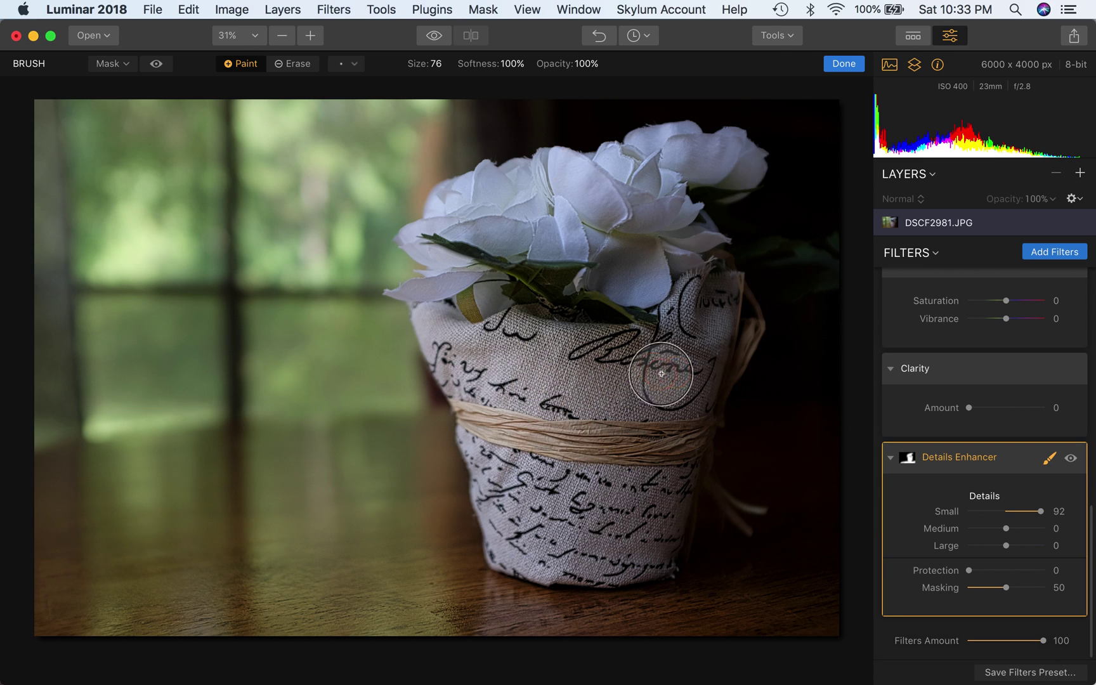
left_click(843, 64)
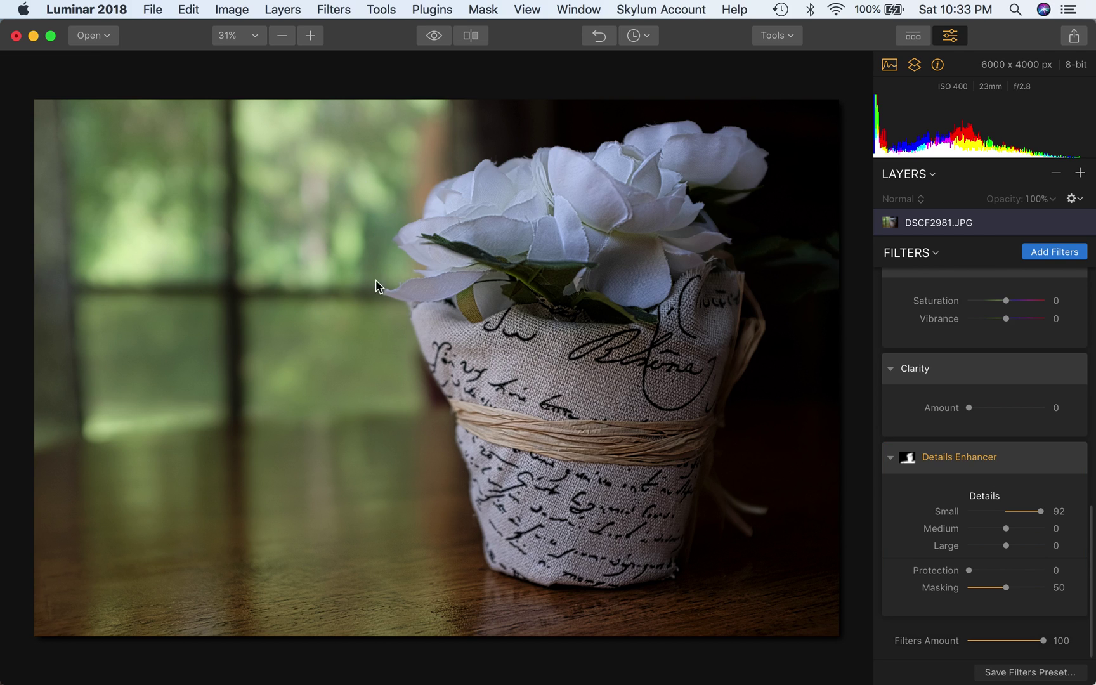
Flip between the brush-masked edit and the original, then open the app switcher
left_click(435, 36)
left_click(434, 37)
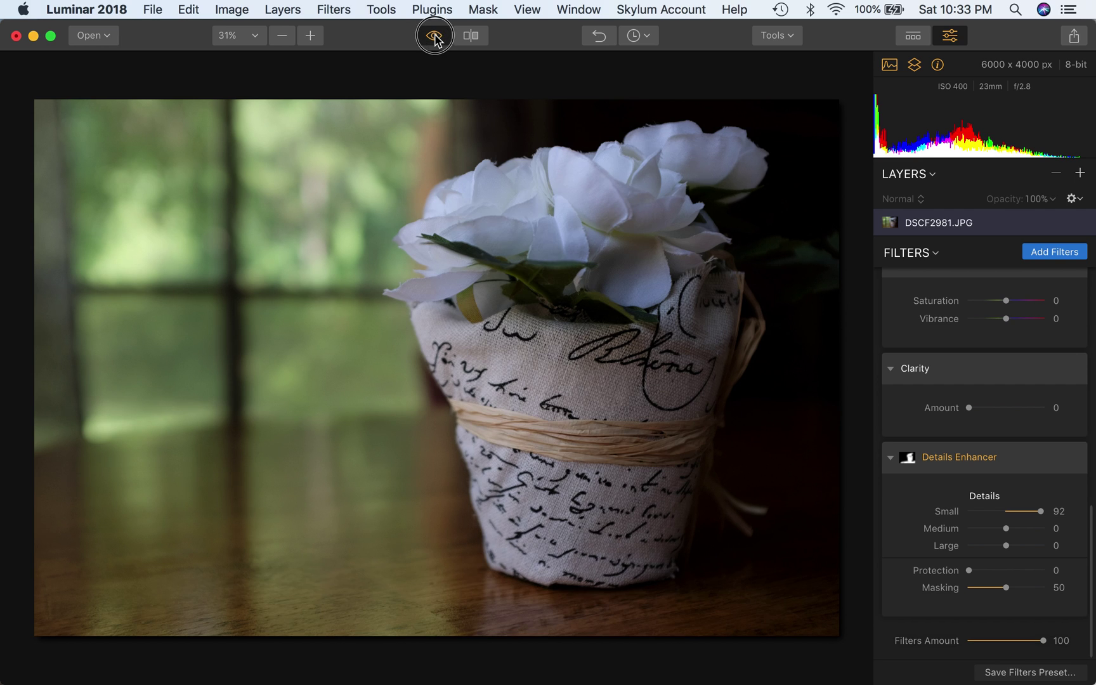
left_click(434, 36)
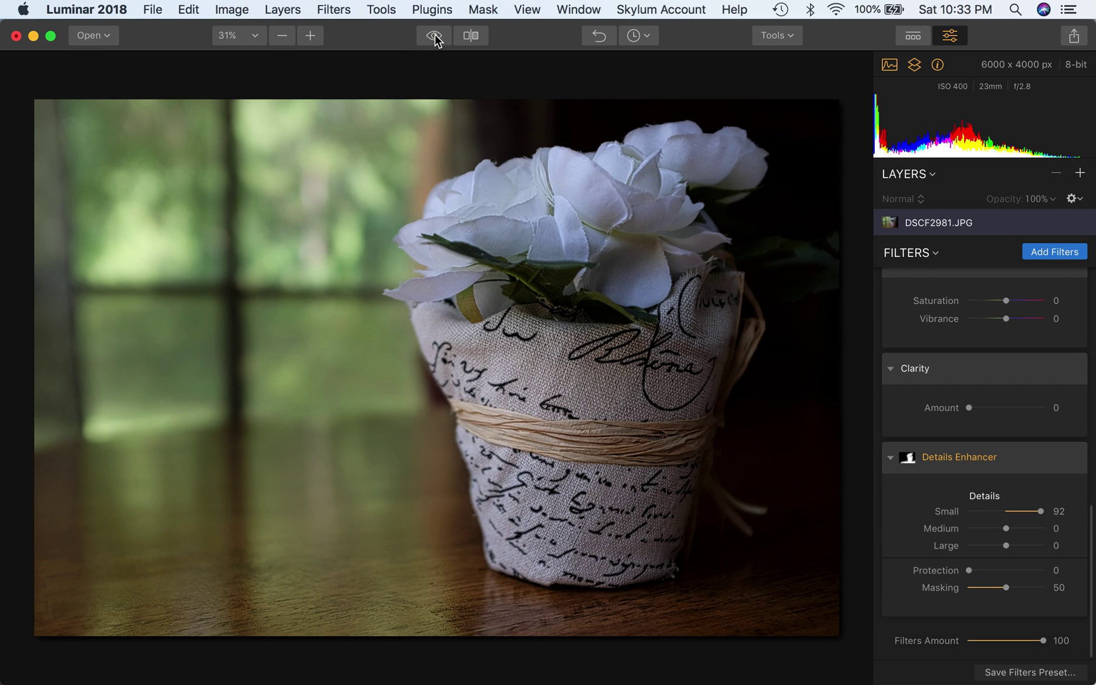
left_click(434, 37)
mouse_move(925, 557)
key("super+Tab")
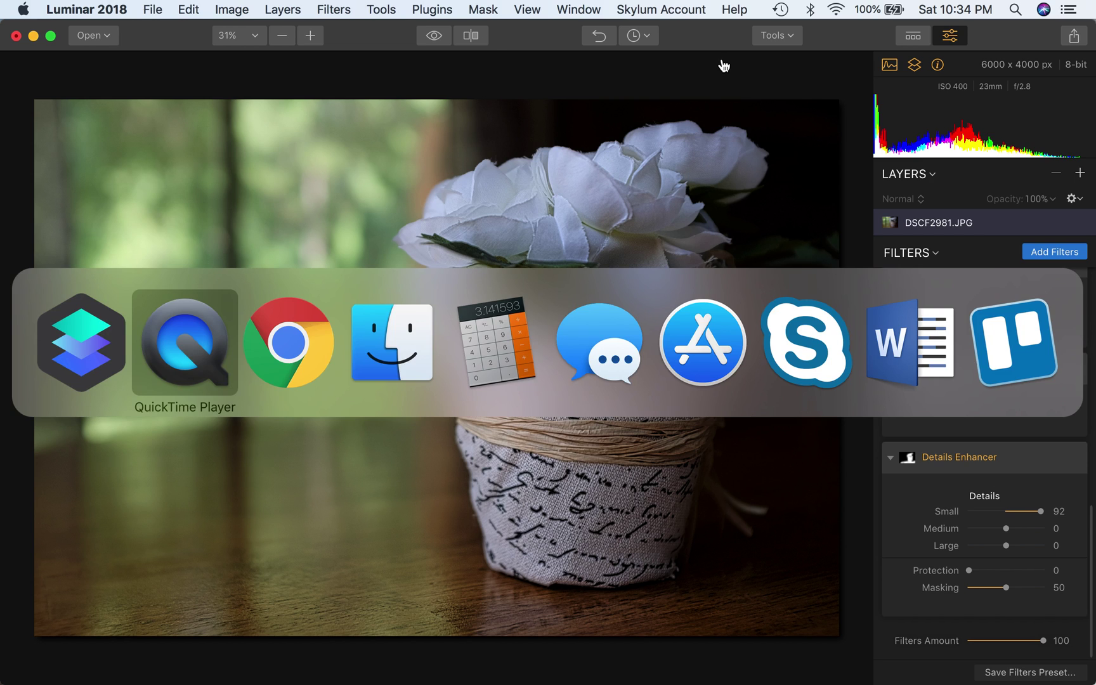